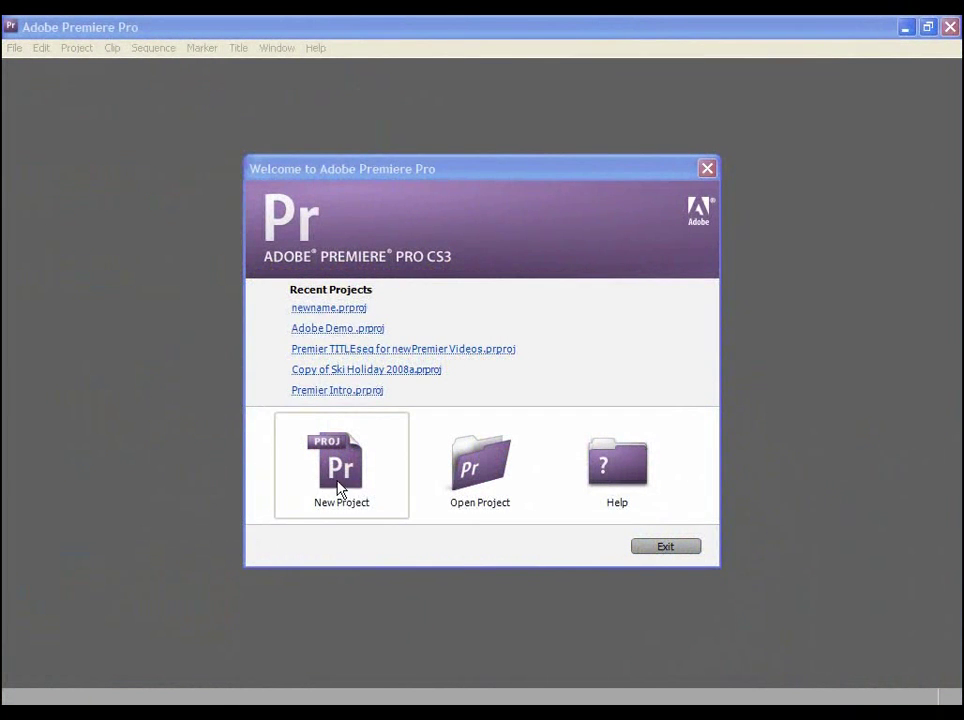
Create a new project named 'demo' using the DV-PAL Widescreen 48kHz preset
left_click(338, 480)
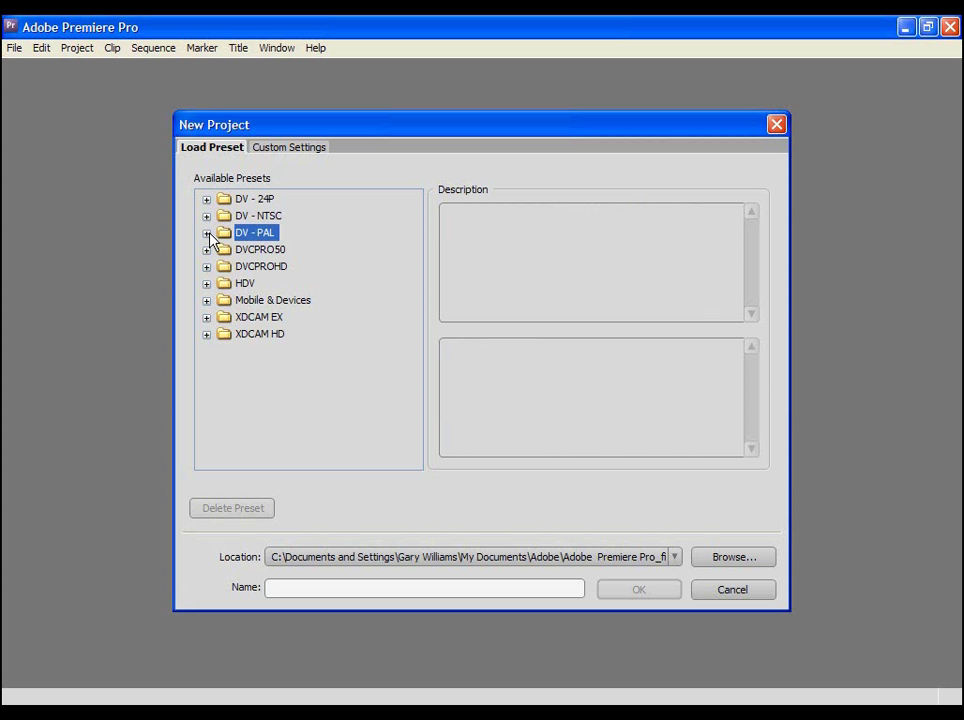
left_click(207, 234)
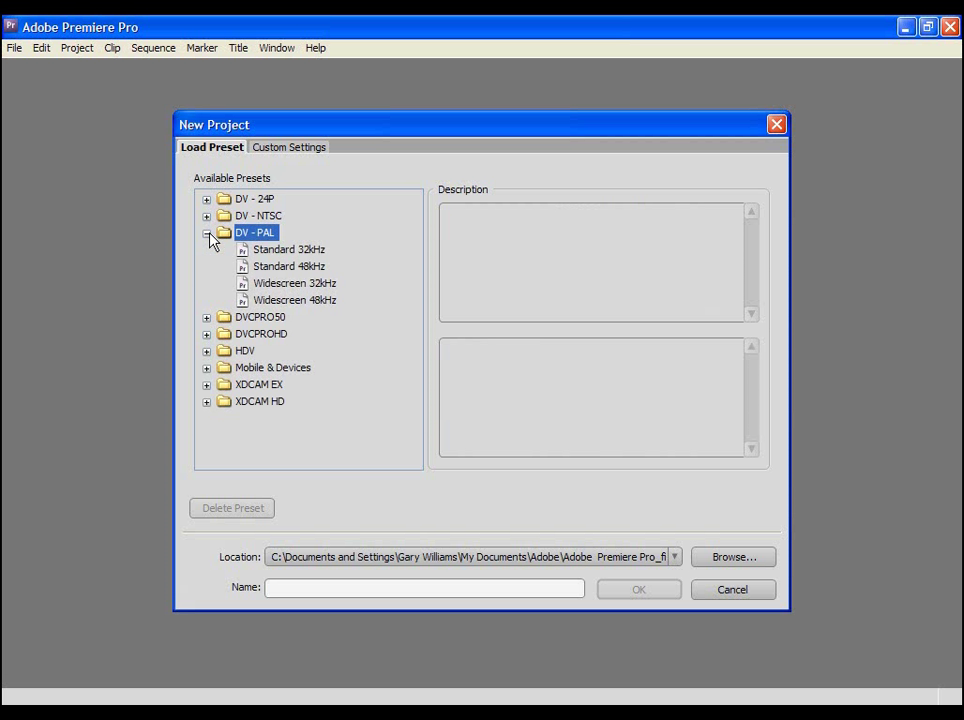
left_click(252, 303)
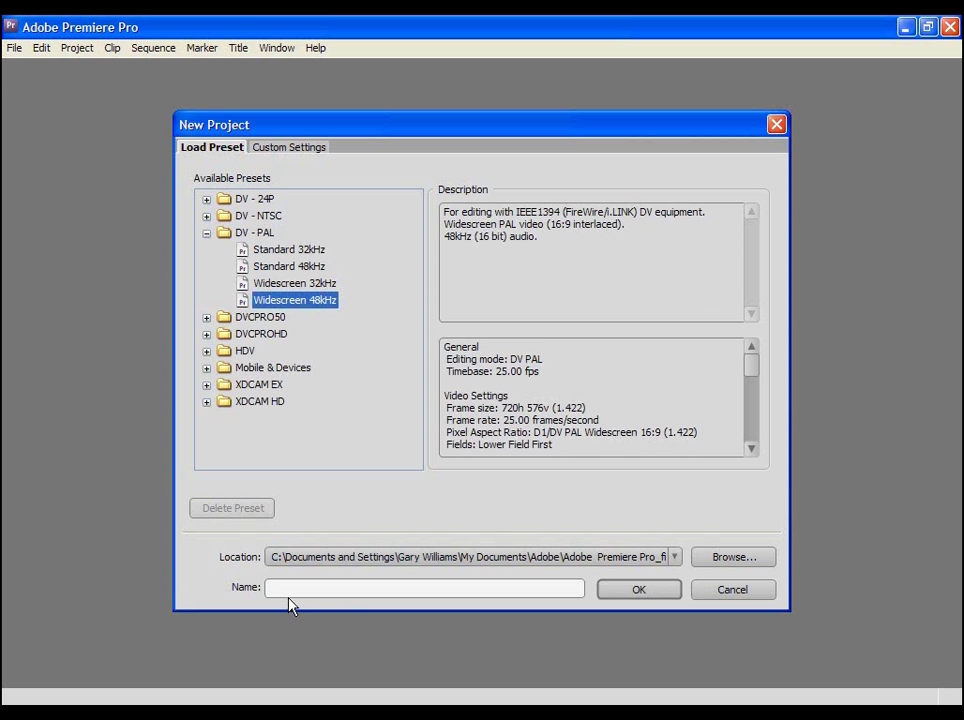
left_click(279, 590)
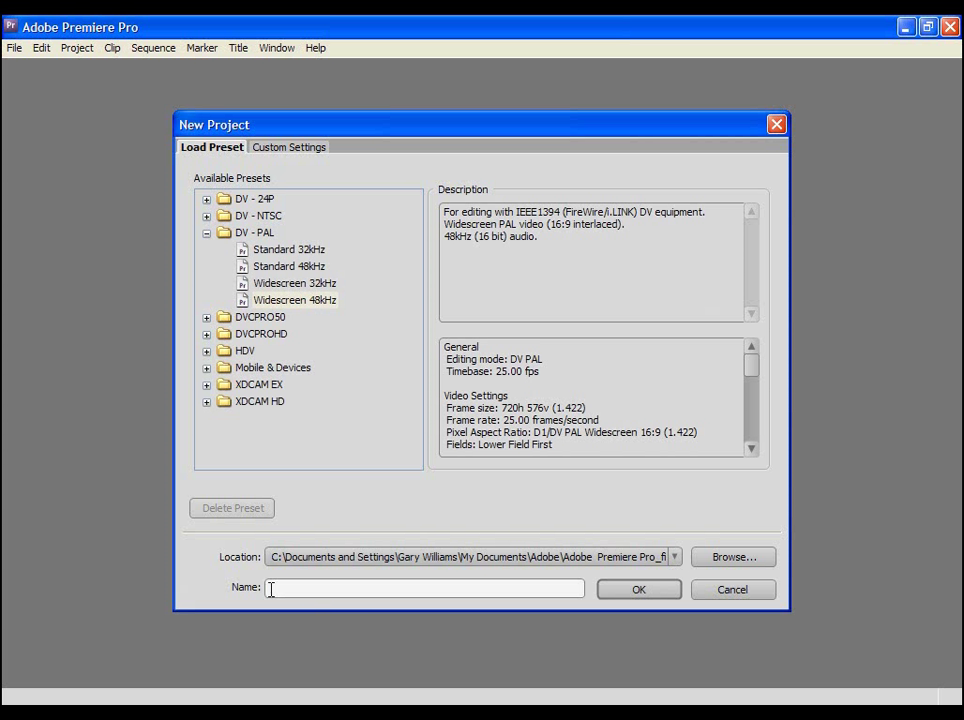
type("demo")
left_click(600, 591)
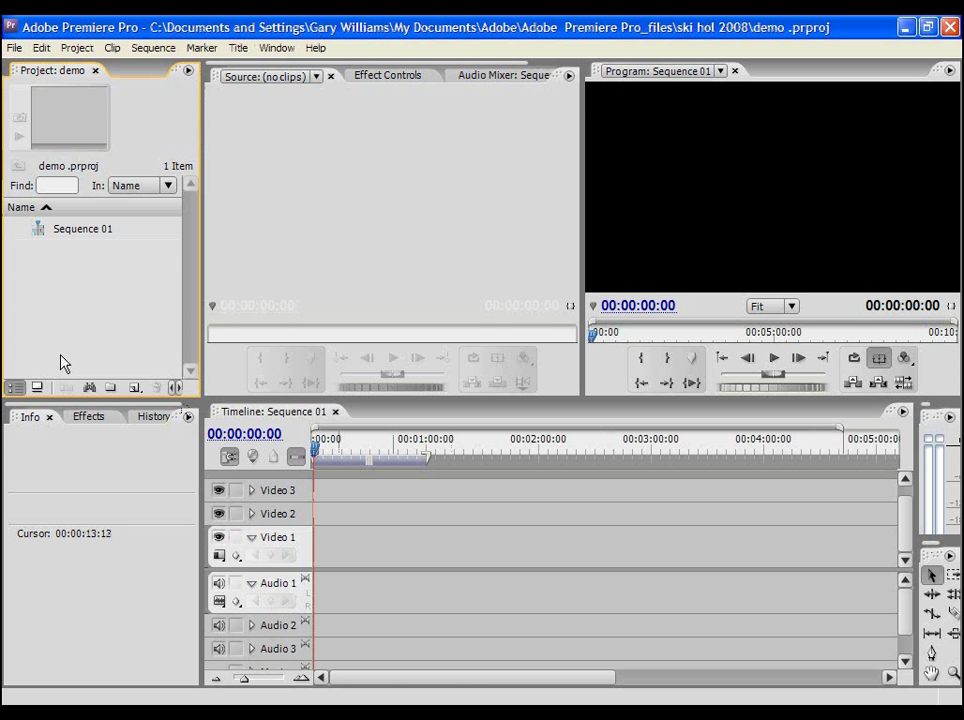
Add a new bin through File > New > Bin, name it 'captured clips' and select it
left_click(13, 47)
mouse_move(32, 69)
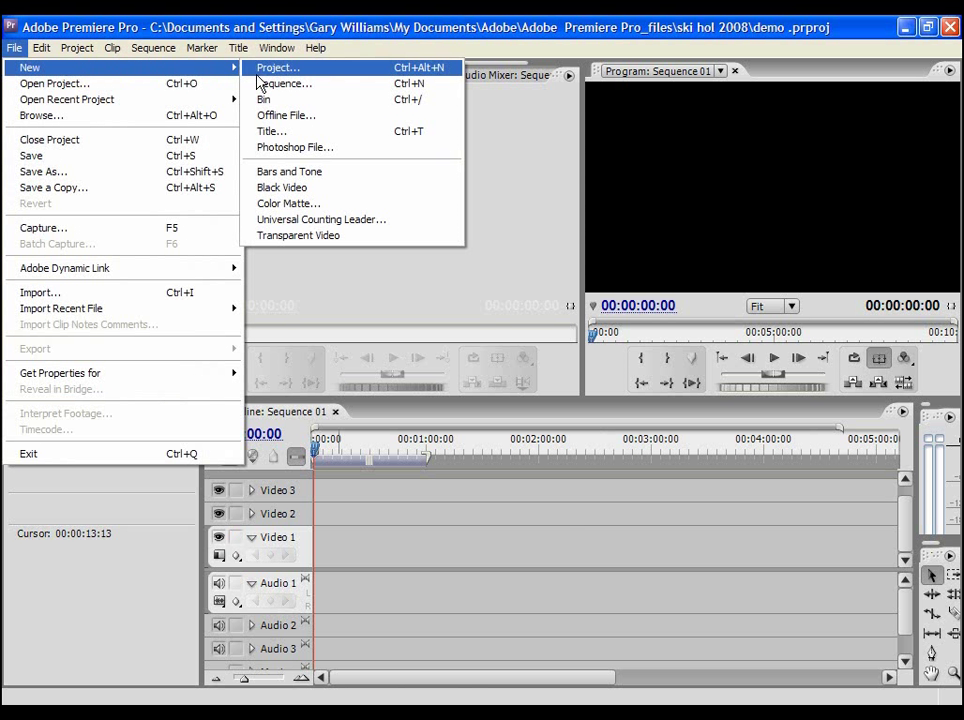
left_click(283, 100)
type("captured clips")
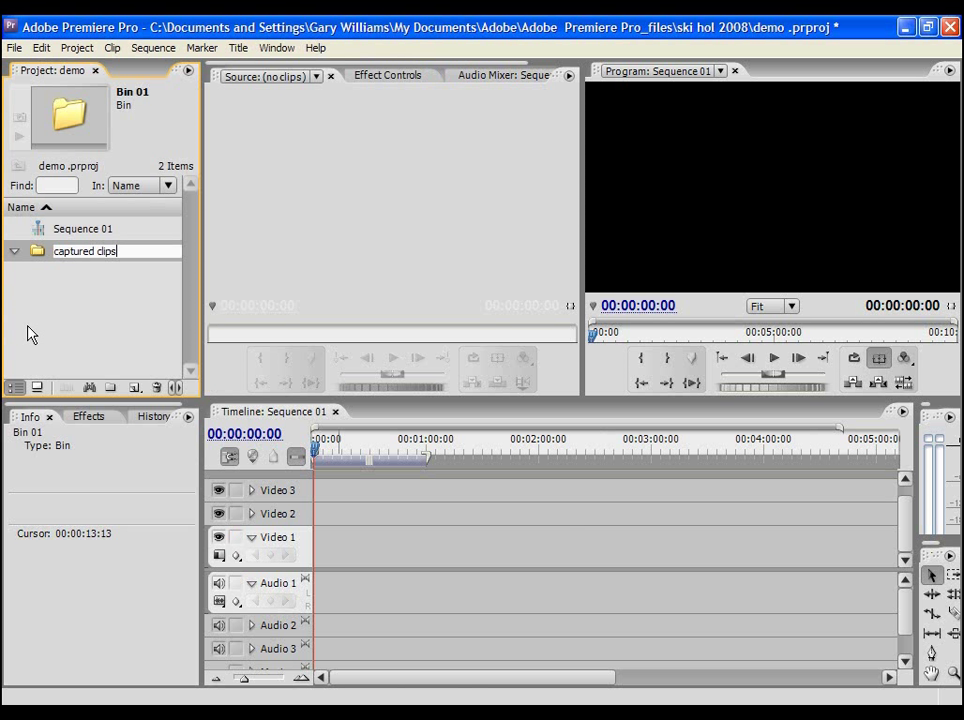
left_click(70, 318)
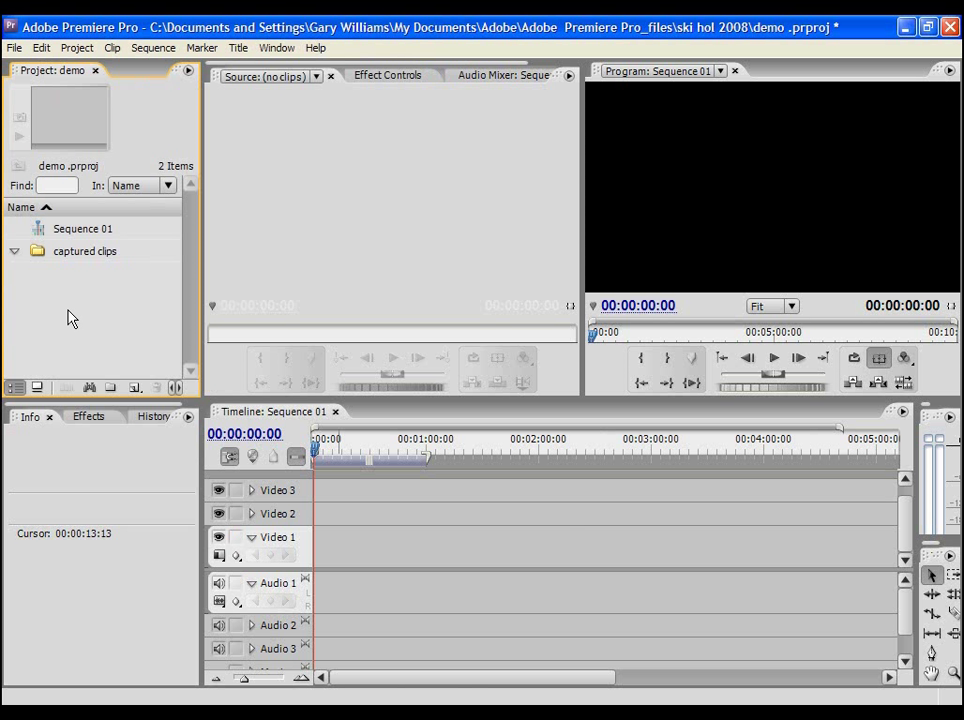
left_click(41, 260)
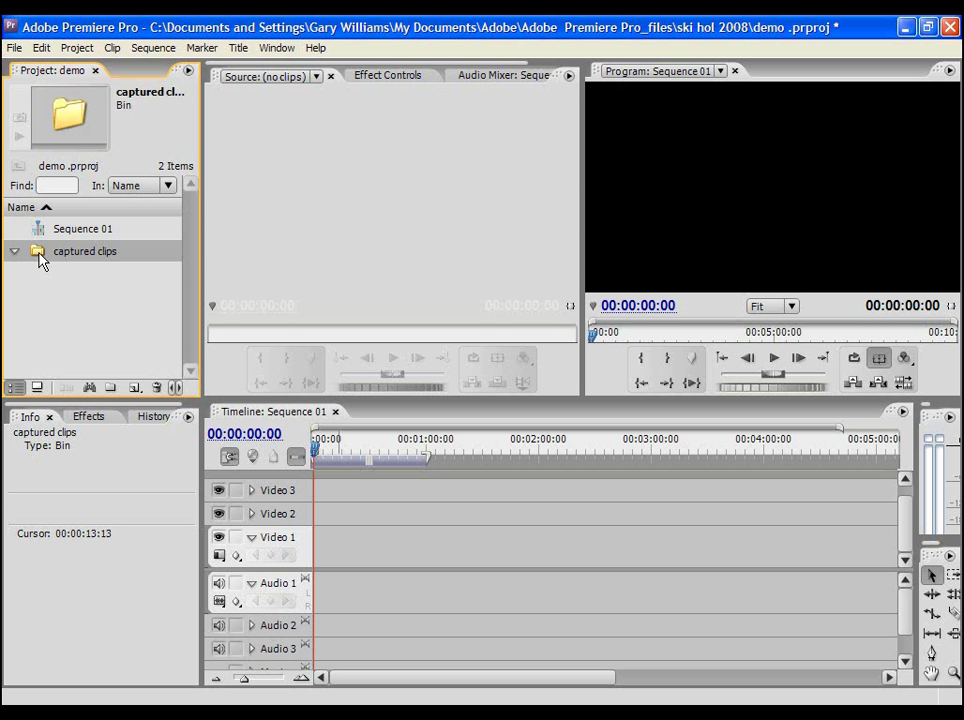
Open the Capture window's Settings and review the capture location without changing it
left_click(13, 50)
left_click(37, 233)
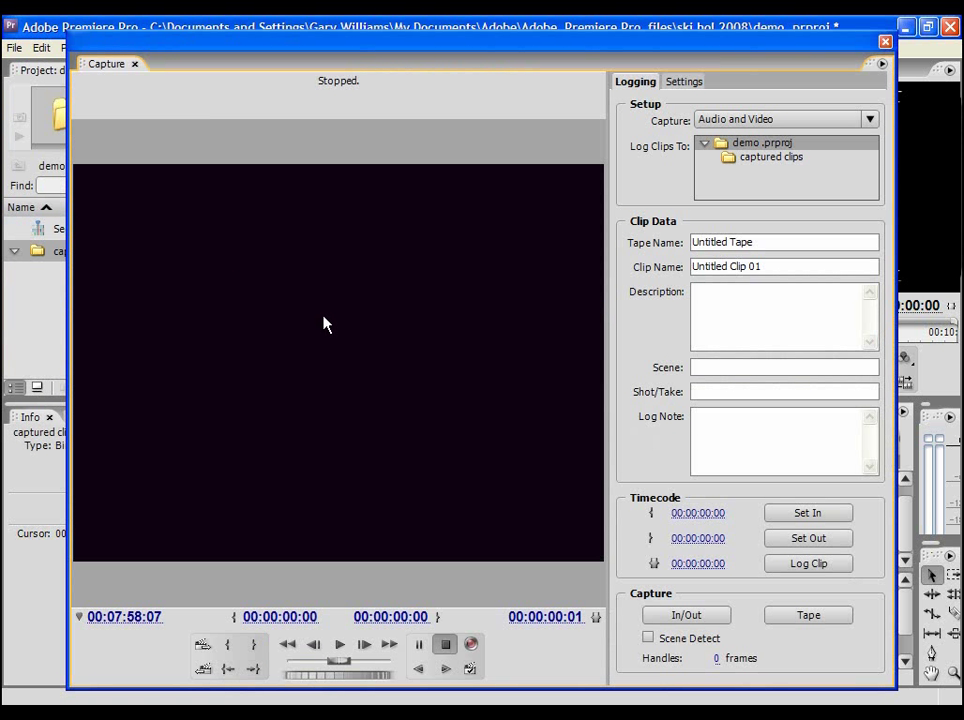
left_click(677, 82)
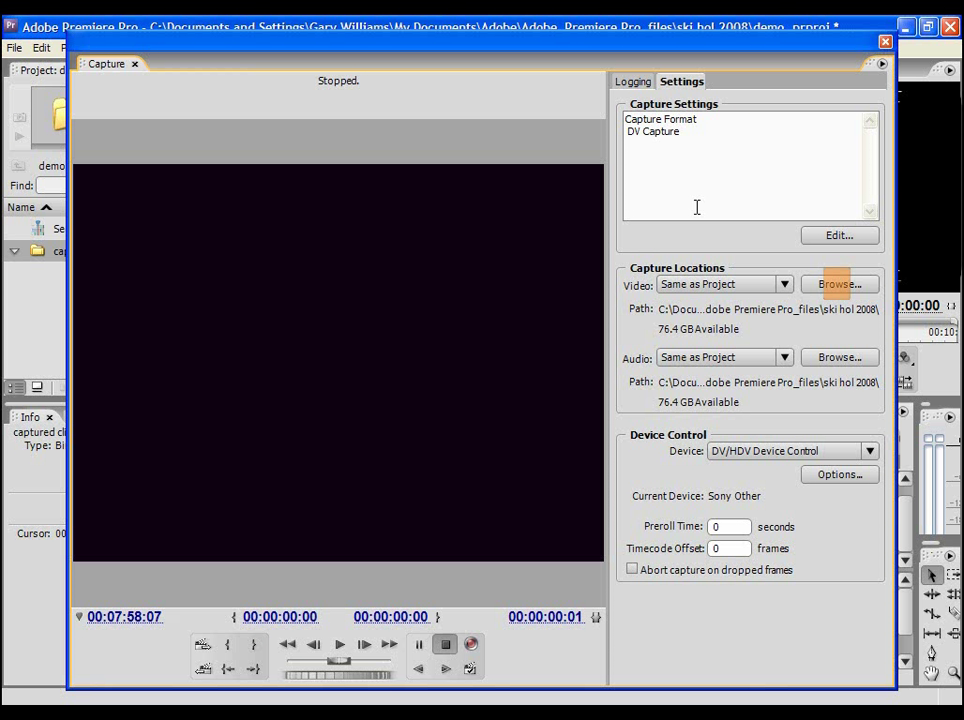
left_click(846, 290)
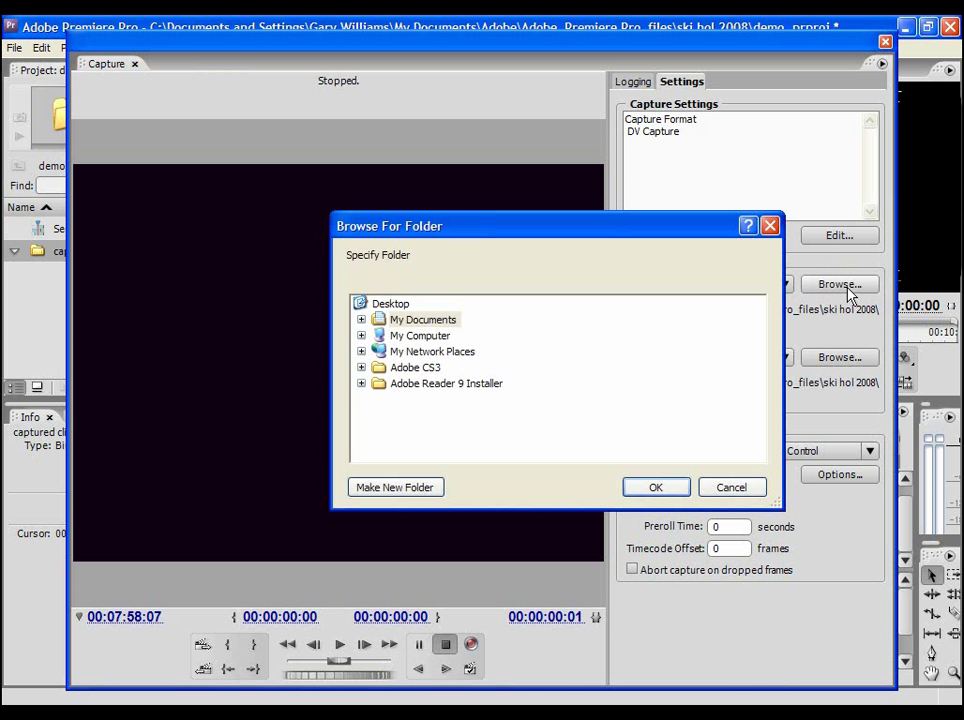
left_click(728, 488)
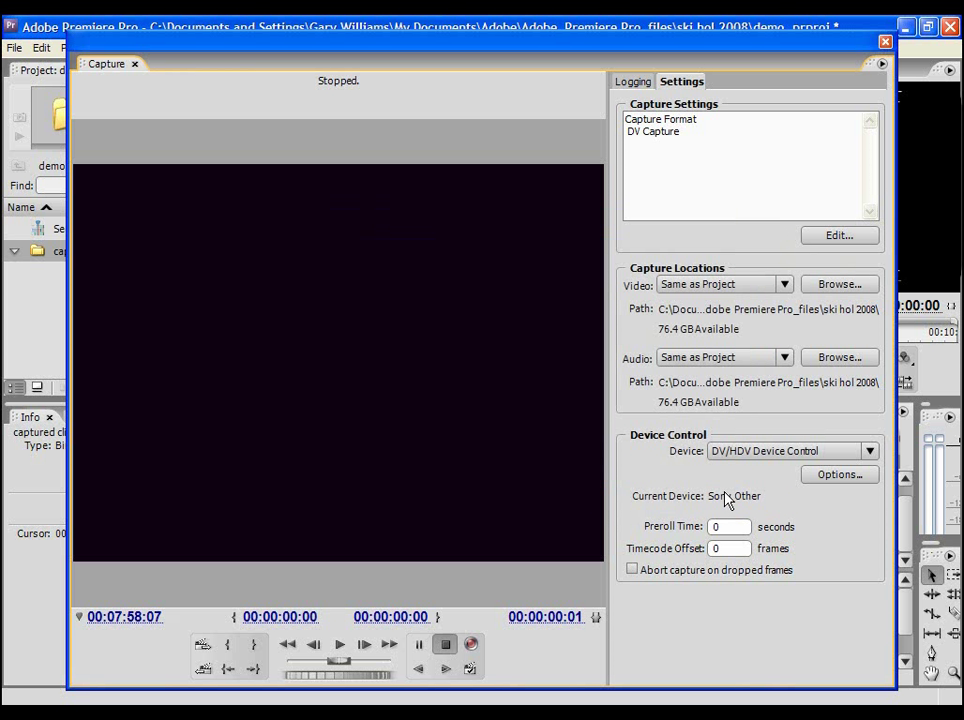
Set DV/HDV device control to a Sony (Other) PAL camera
left_click(838, 476)
left_click(602, 317)
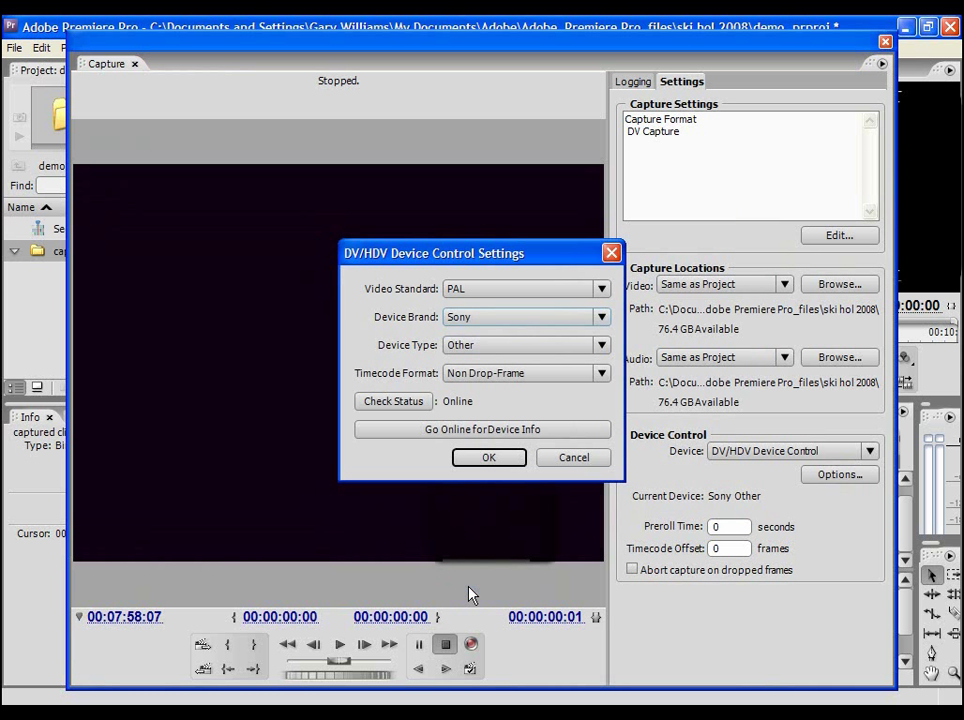
left_click(490, 458)
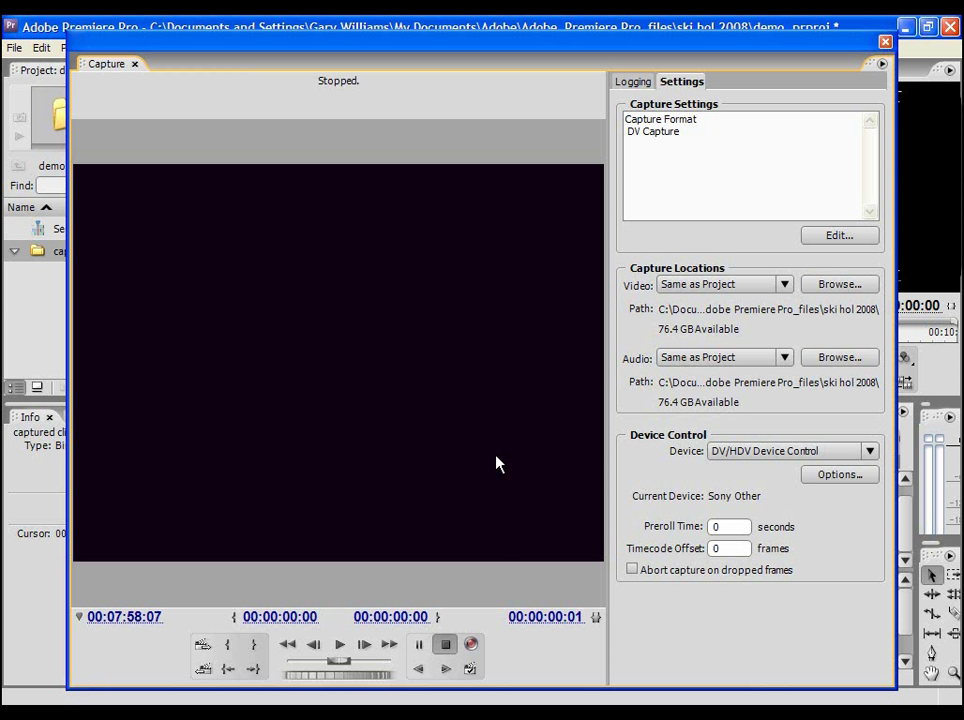
From the Logging tab, cue the tape, record a stretch of ski footage, and stop to name it
left_click(638, 87)
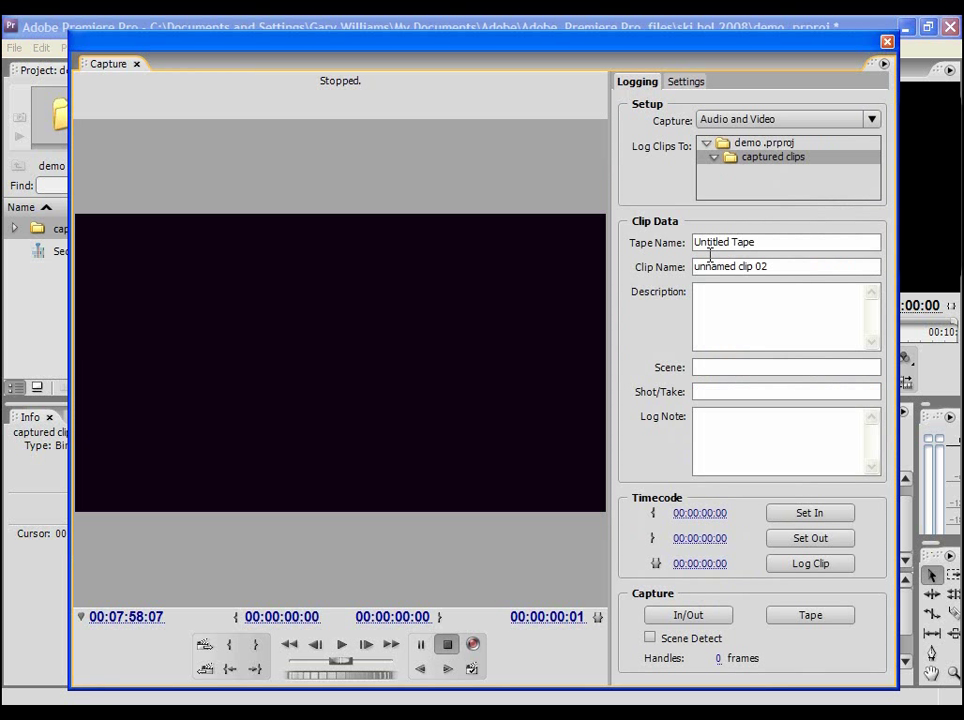
left_click(337, 645)
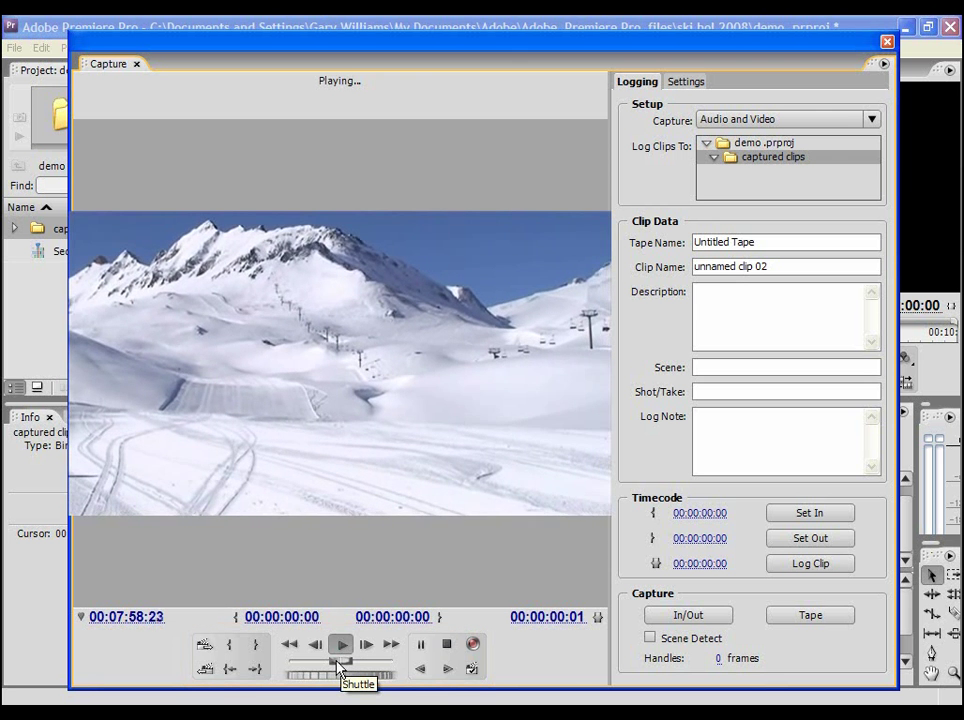
left_click_drag(339, 664, 406, 675)
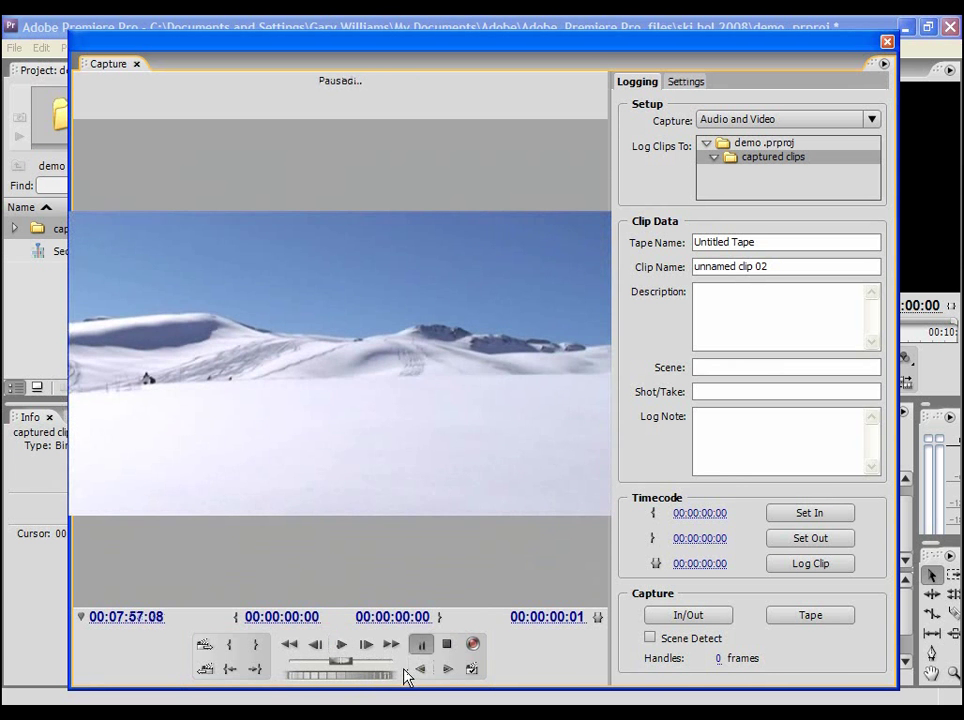
left_click(341, 645)
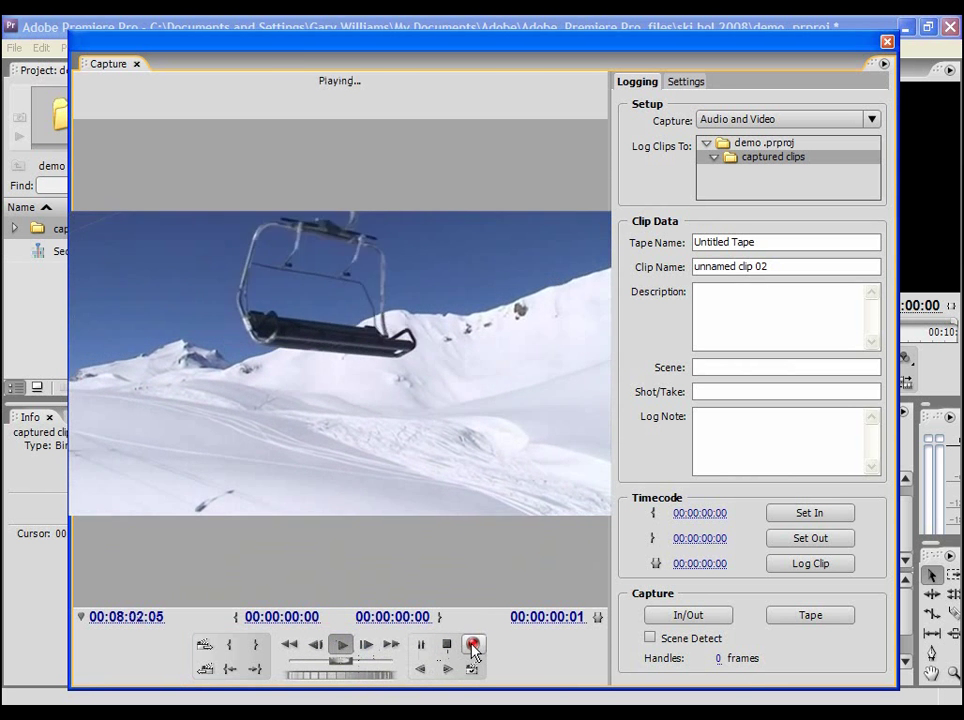
left_click(473, 646)
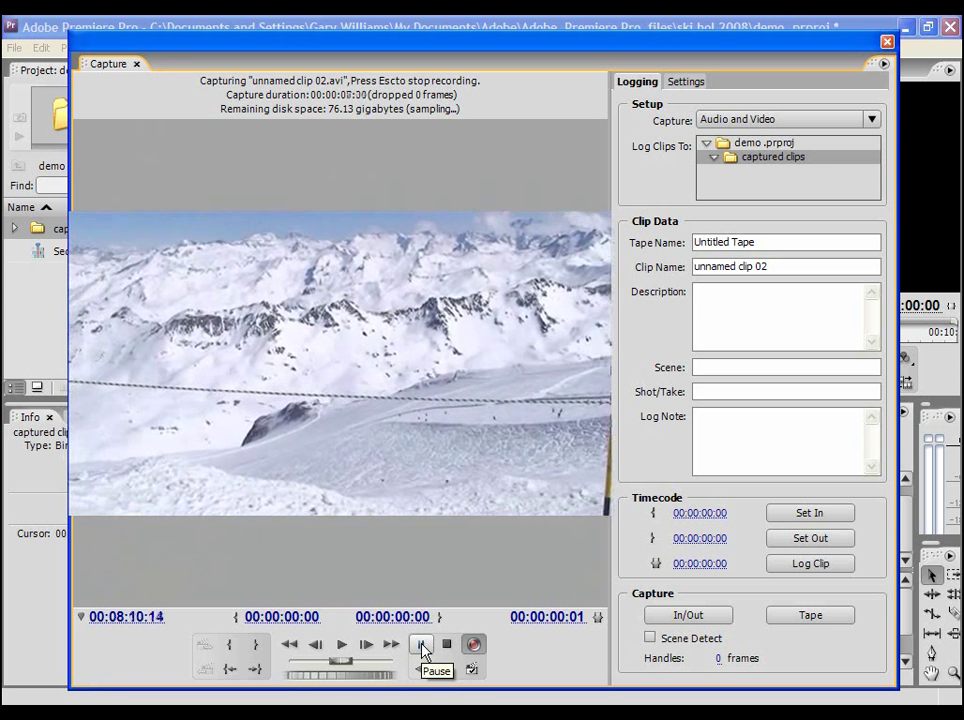
left_click(422, 646)
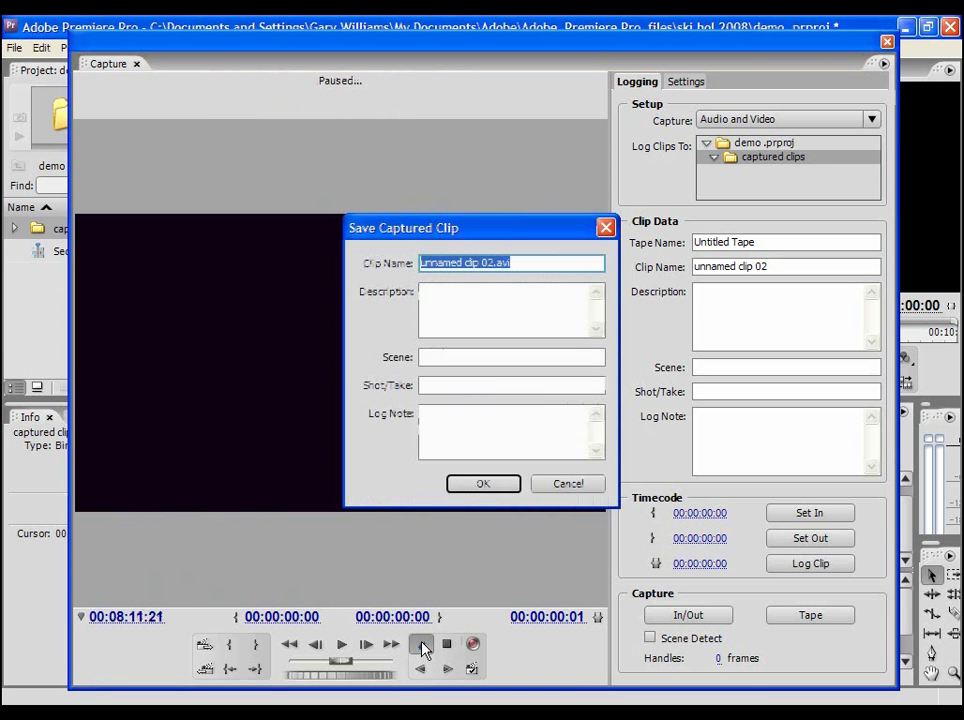
left_click_drag(493, 263, 360, 287)
Save the clip as 'on the slopes 01' described 'going up the ski lift', then fast-forward the tape
type("on the slopes 01")
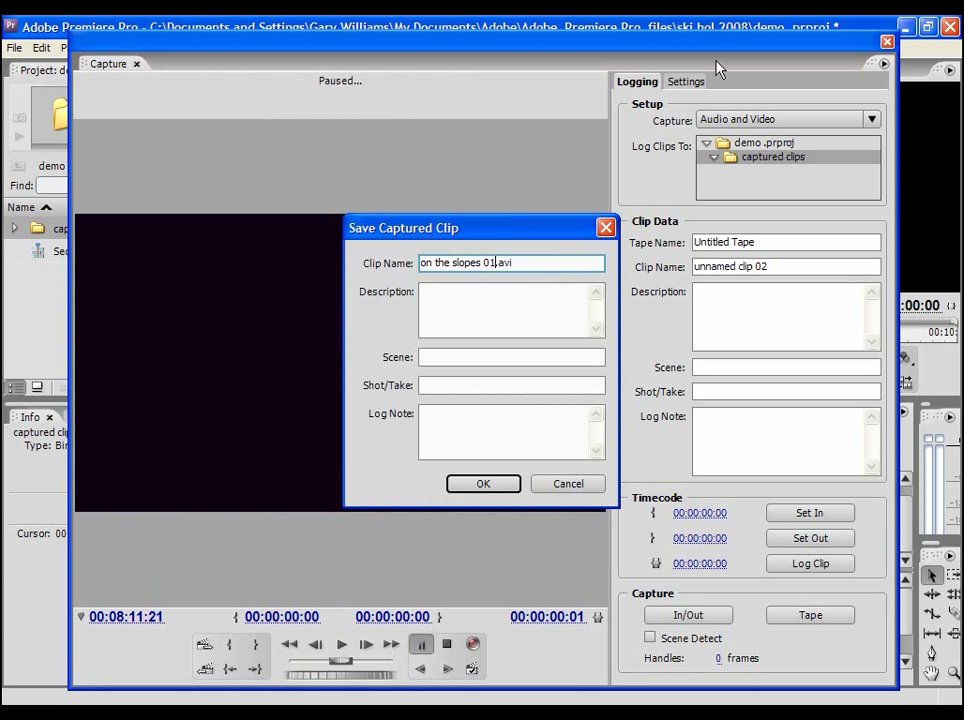
left_click(446, 300)
type("going up the ")
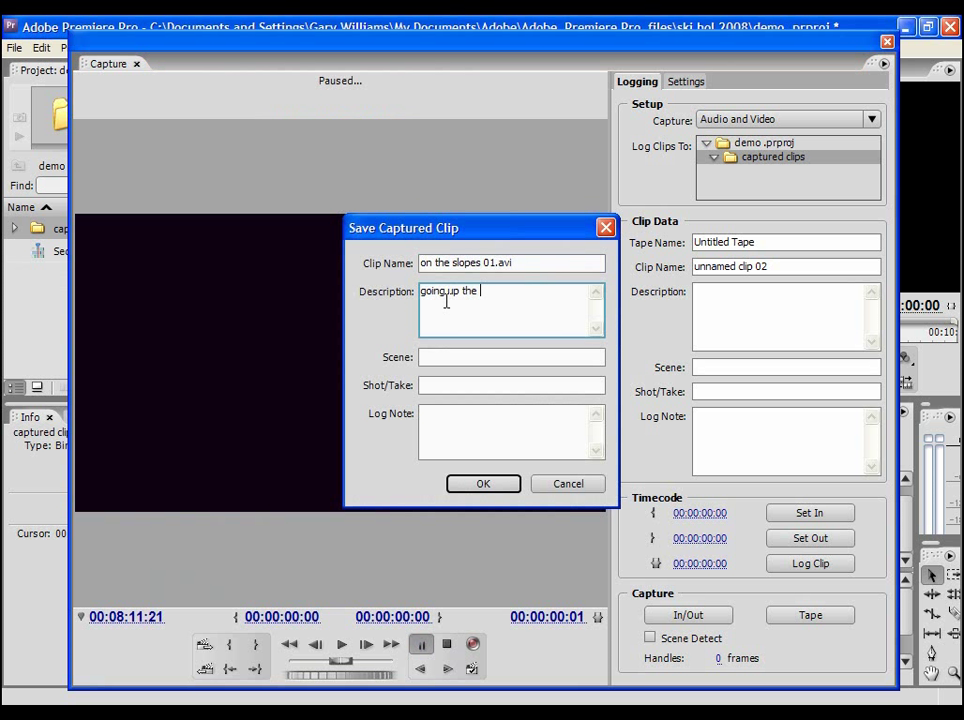
type("ski lift")
left_click(478, 484)
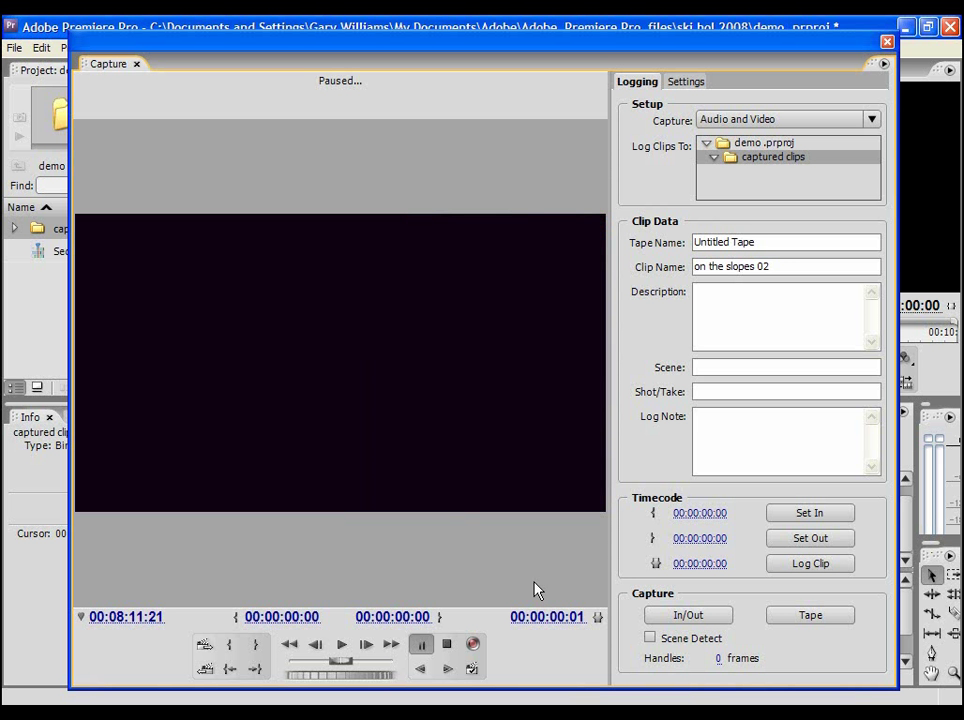
left_click(341, 644)
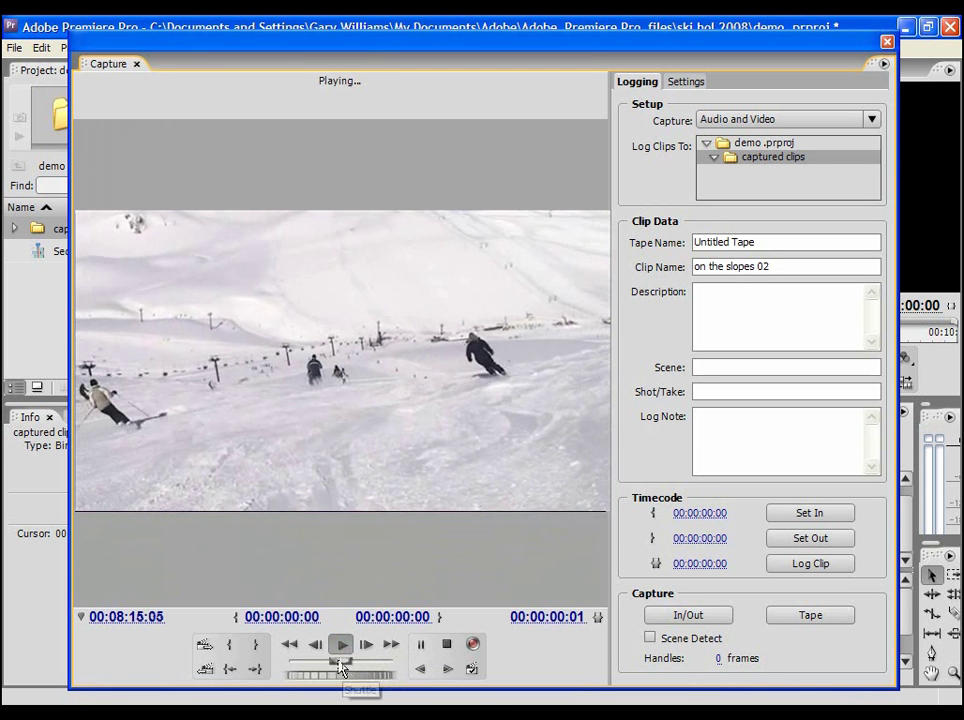
left_click_drag(341, 666, 394, 671)
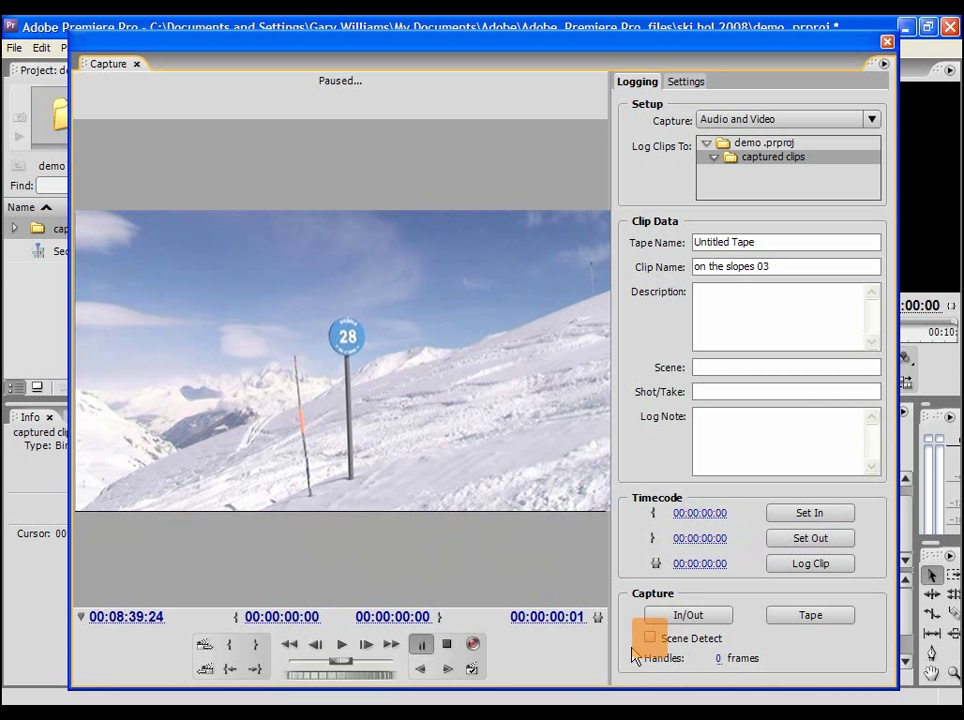
Scene-capture the tape into clips 'on the slopes 03 01' through '03 07', then close the Capture window
left_click(649, 639)
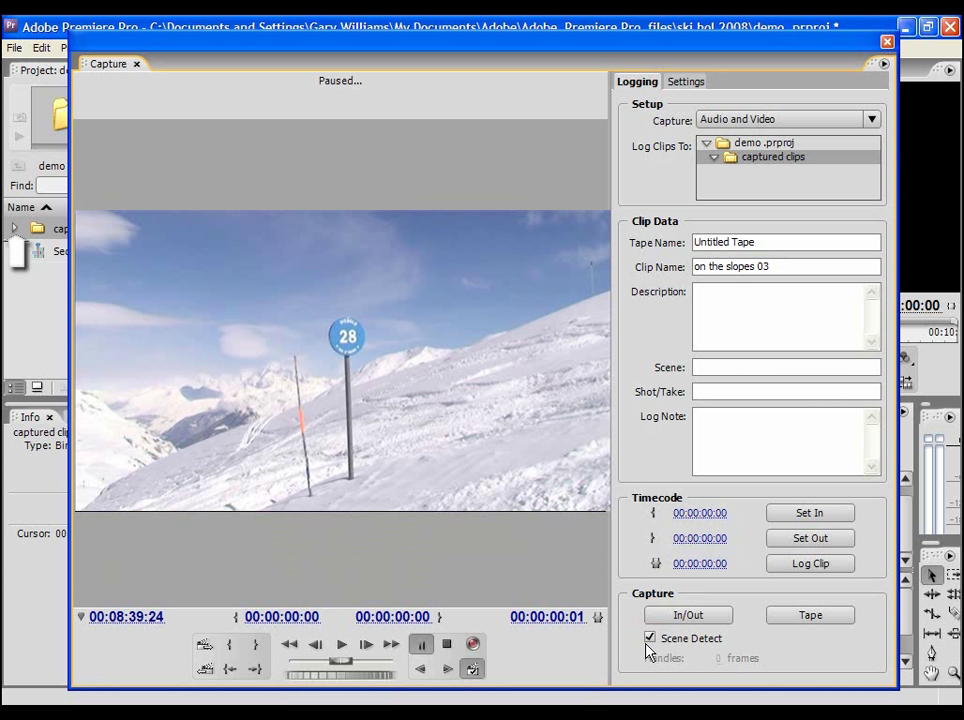
left_click(473, 645)
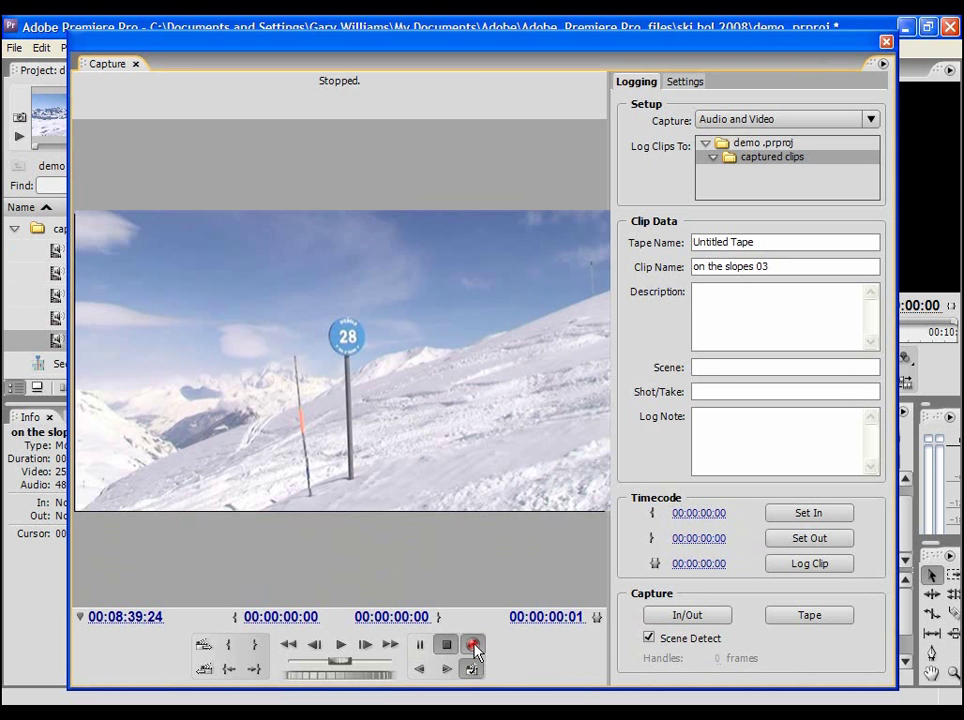
left_click(473, 646)
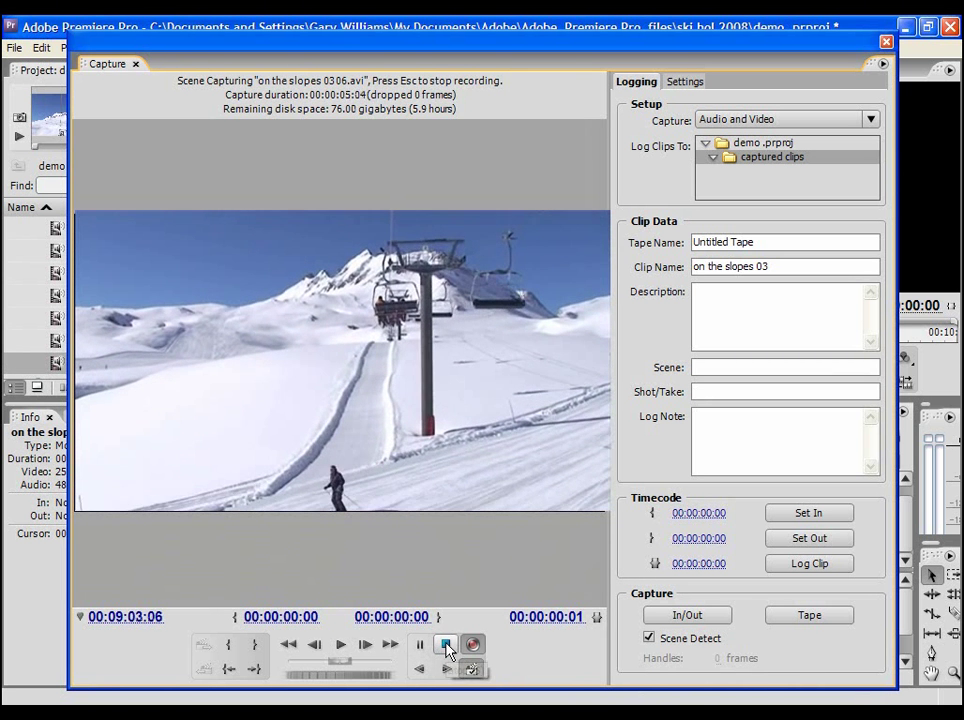
left_click(446, 645)
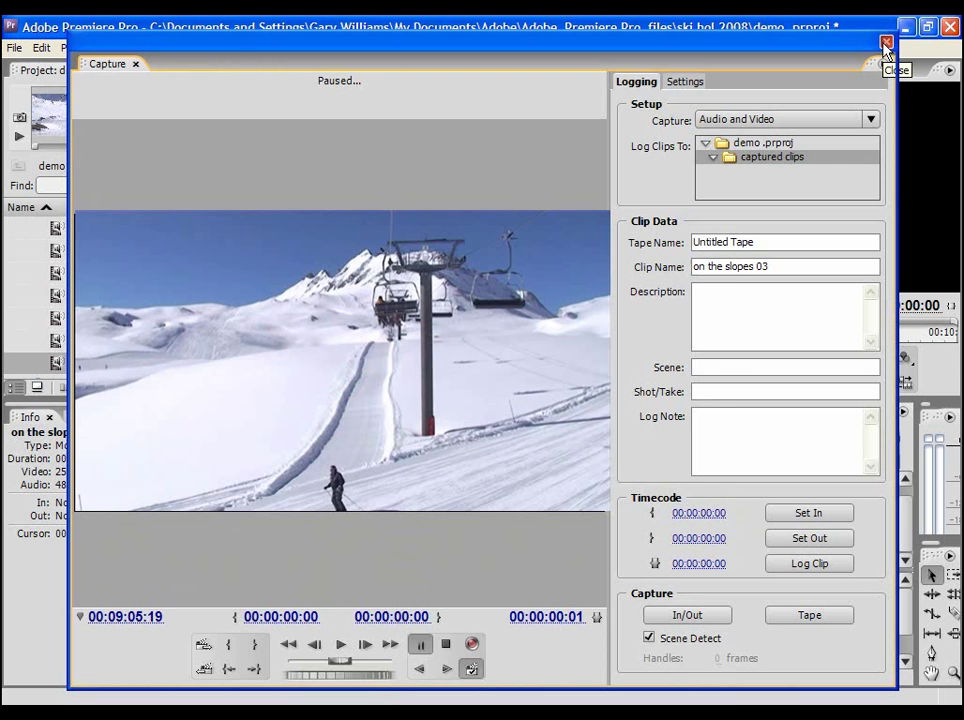
left_click(886, 44)
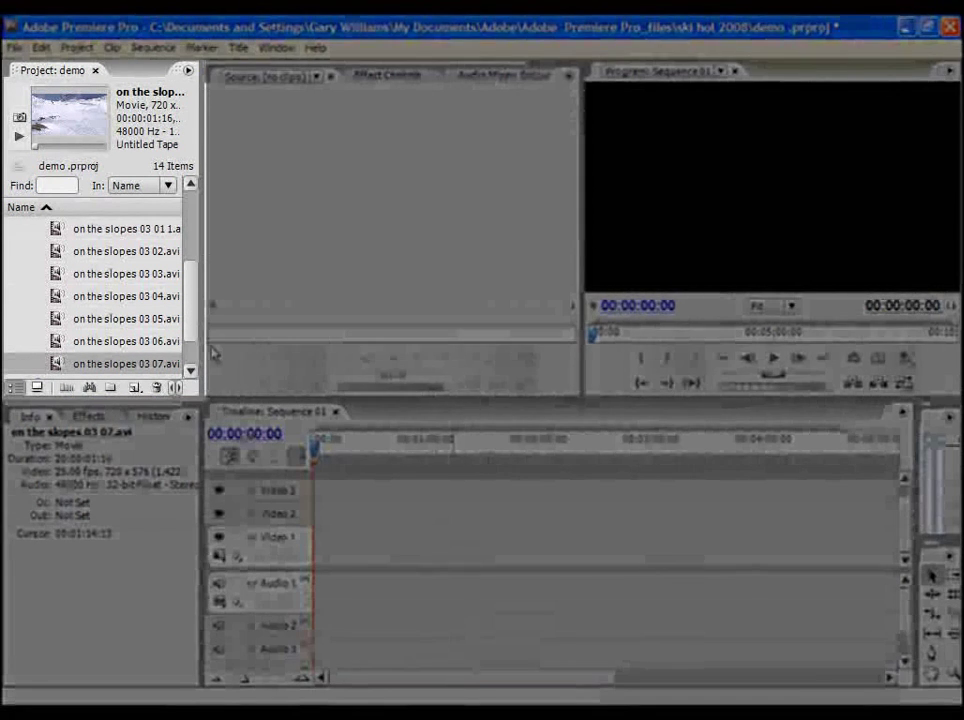
Collapse the captured clips bin in the project panel
mouse_move(189, 332)
left_mouse_down()
mouse_move(199, 255)
mouse_move(200, 344)
left_mouse_up()
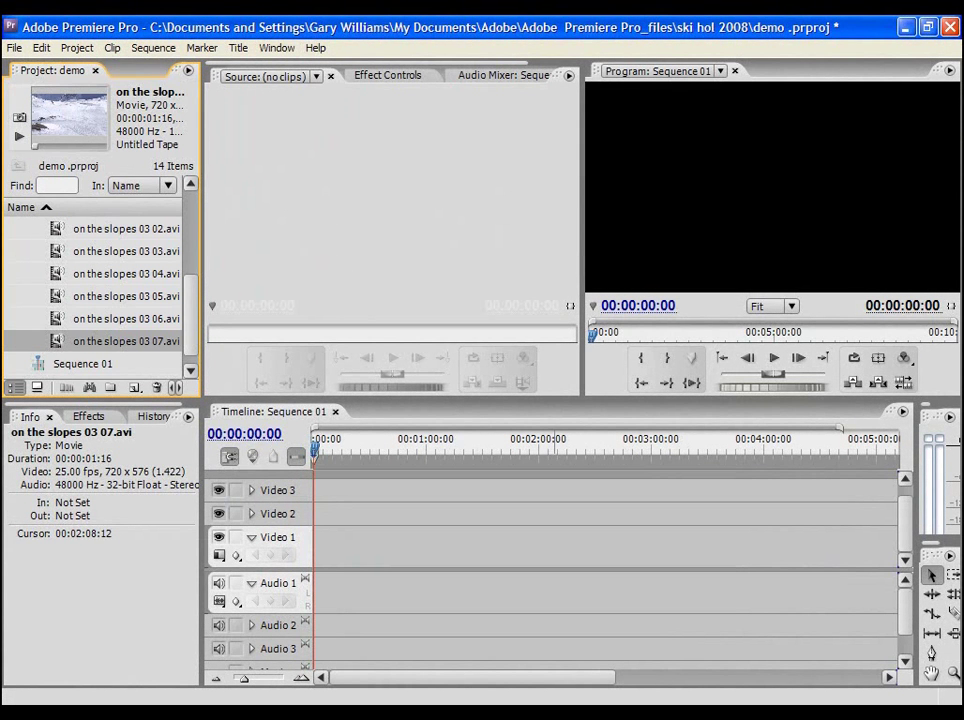
scroll(186, 318, "up", 1)
left_click_drag(186, 318, 190, 209)
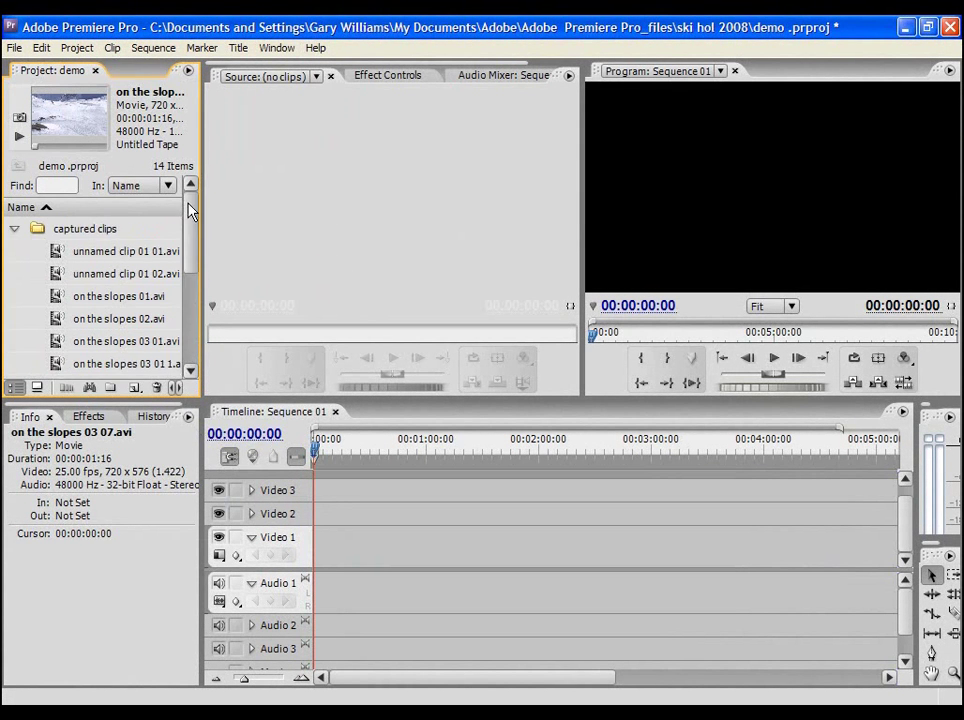
left_click(16, 230)
Import the New Weyg 125.wav music file and zoom the timeline in
left_click(14, 47)
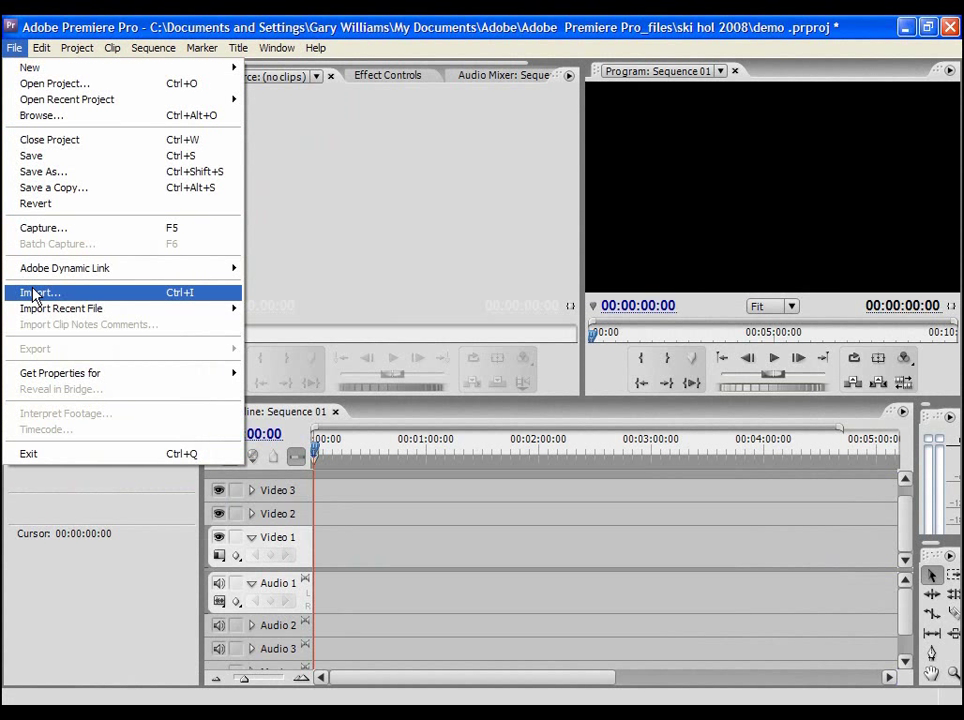
left_click(30, 292)
left_click(378, 250)
left_click(689, 493)
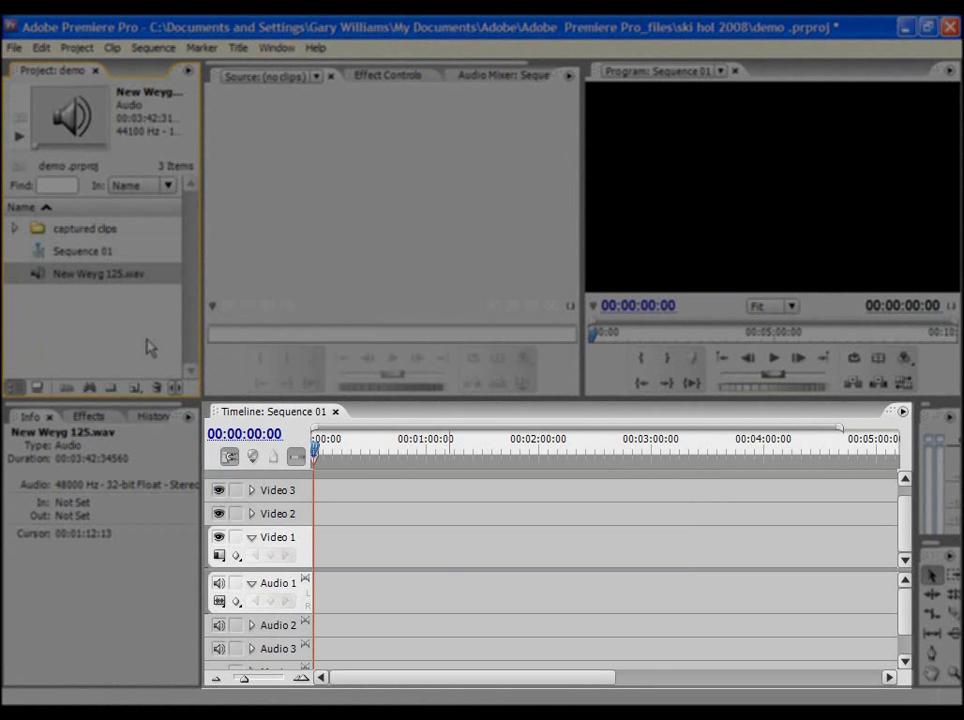
key("=")
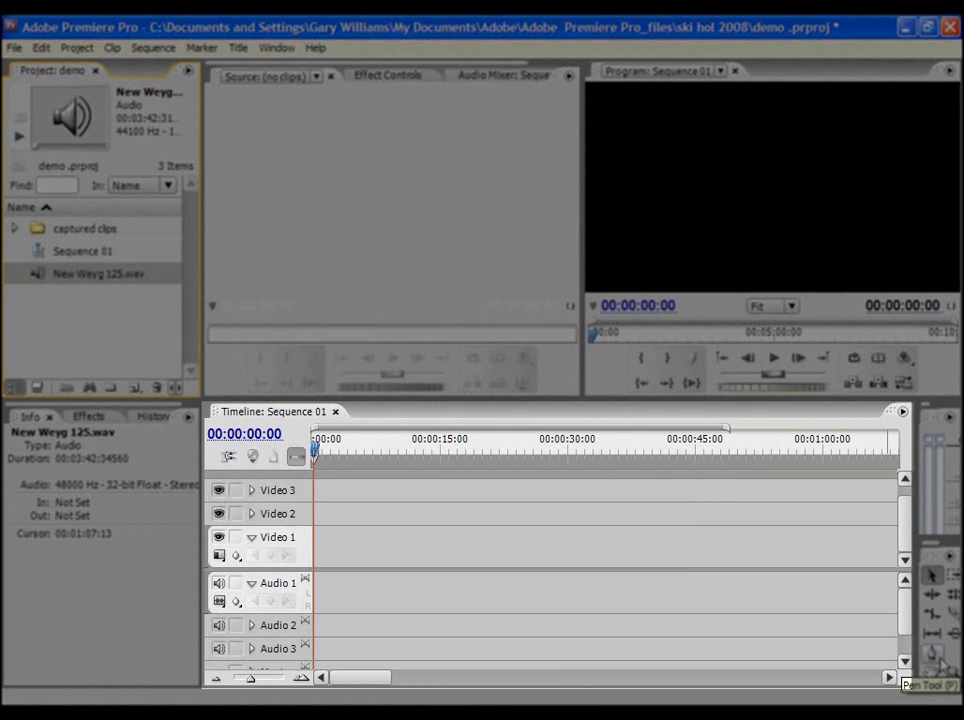
left_click(932, 672)
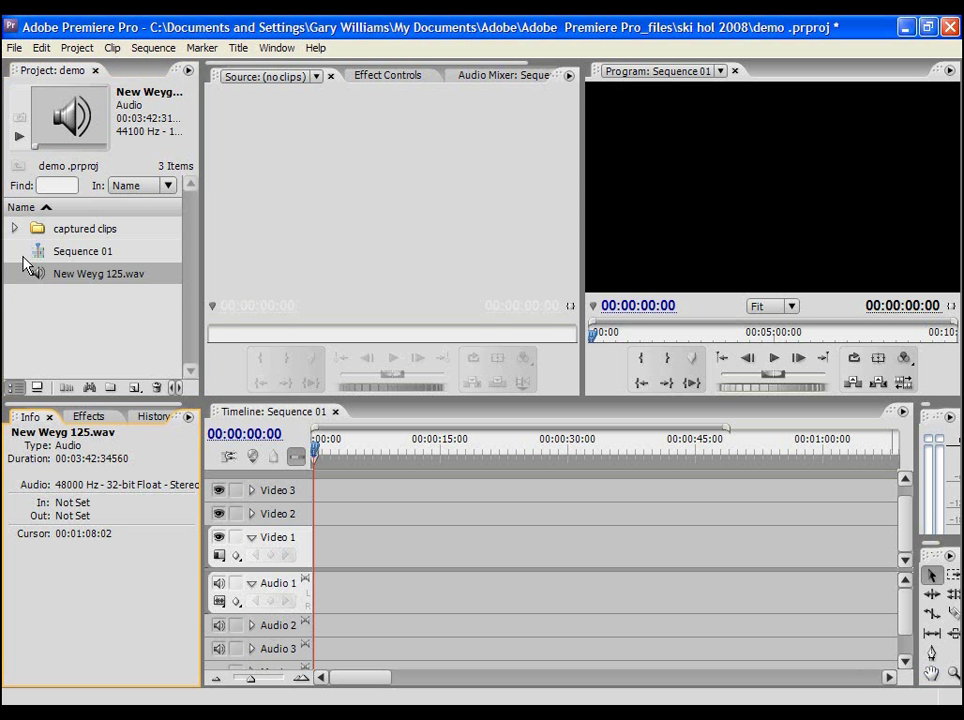
Put unnamed clip 01 01.avi at the start of Sequence 01, then send five clips to Automate to Sequence
left_click(15, 229)
left_click(57, 256)
left_click_drag(57, 256, 320, 542)
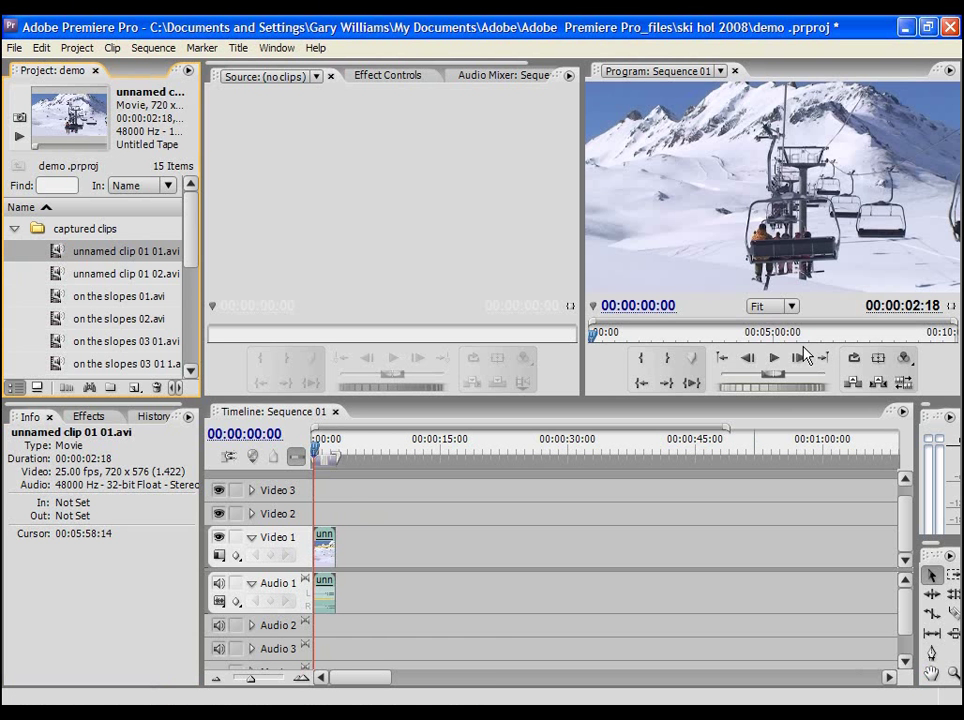
left_click(775, 360)
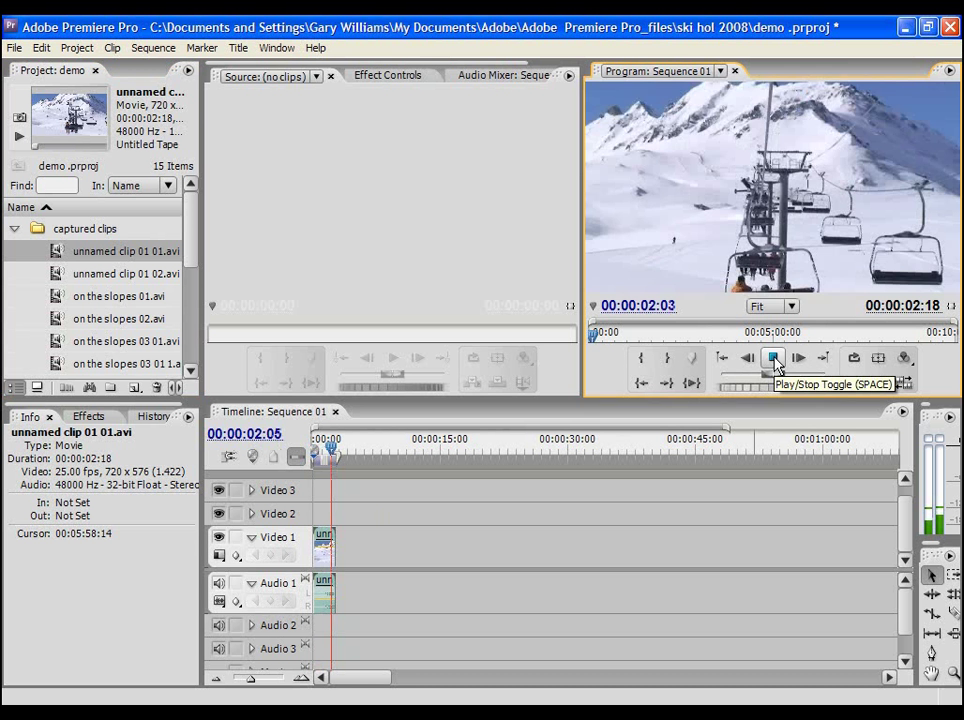
left_click(772, 364)
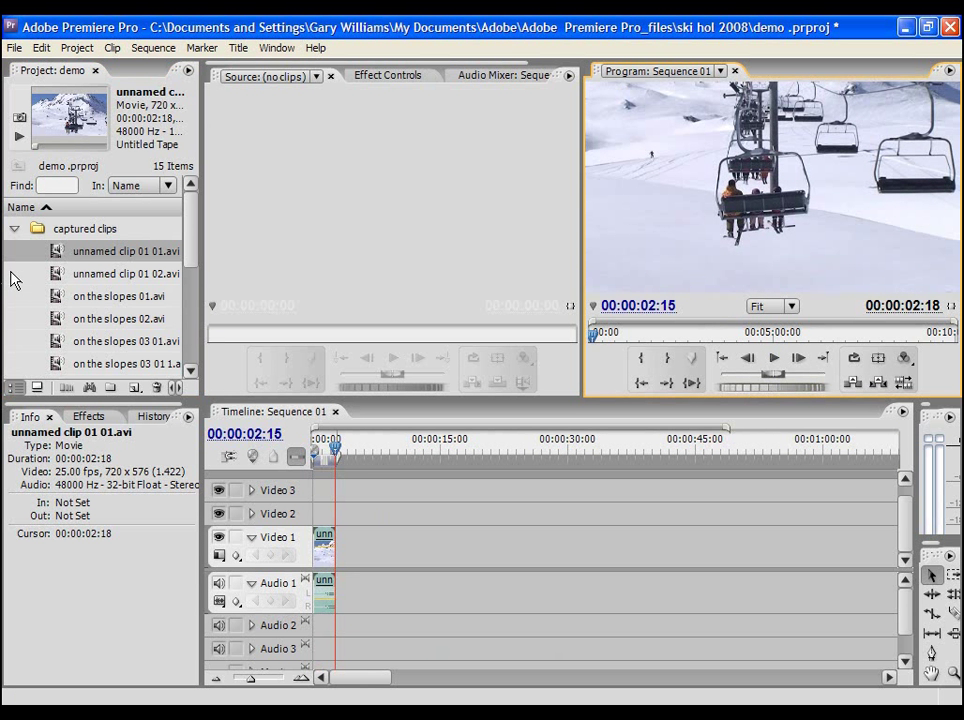
left_click_drag(10, 272, 113, 354)
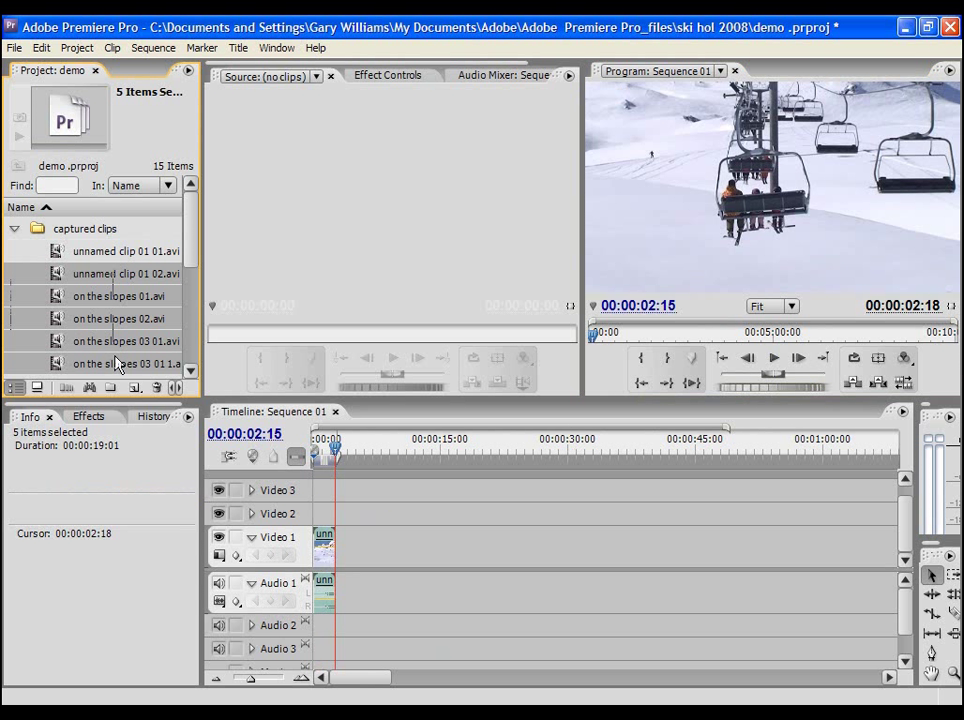
left_click(66, 389)
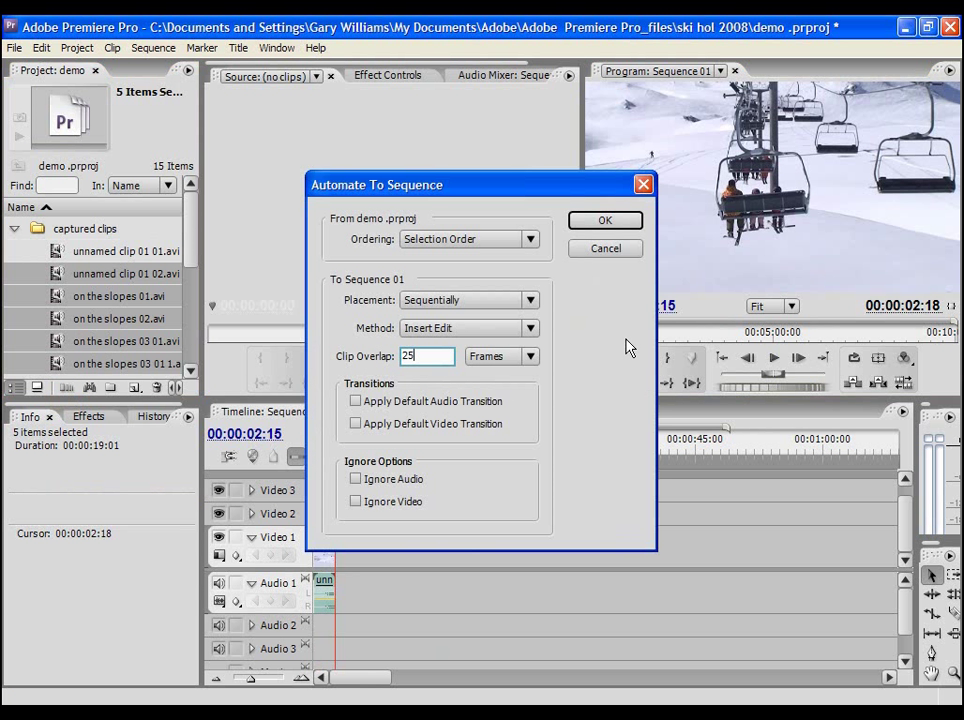